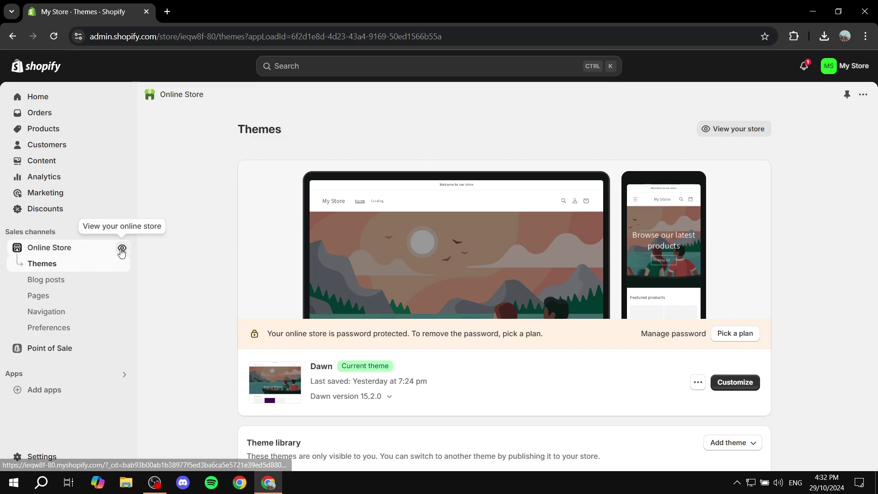
# Step: View the Red product page (Dhs. 214.00 AED) on the live storefront, then close the storefront tab
pyautogui.click(122, 249)
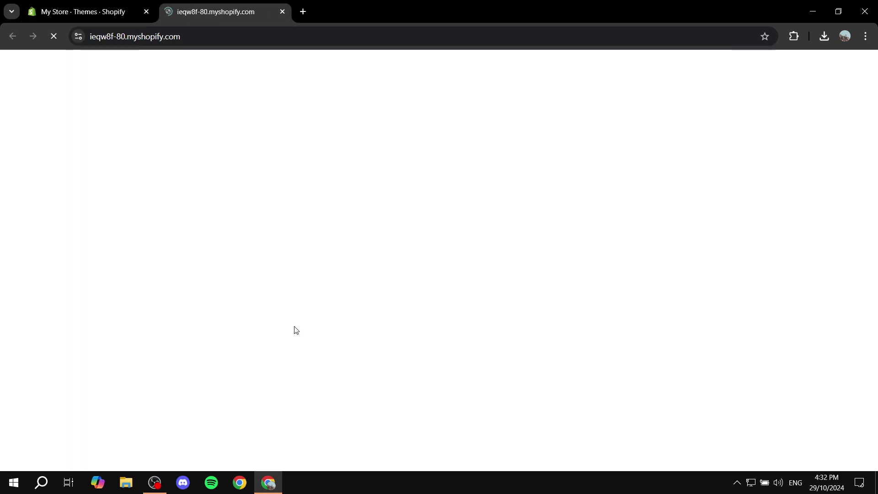
pyautogui.scroll(-10, 530, 325)
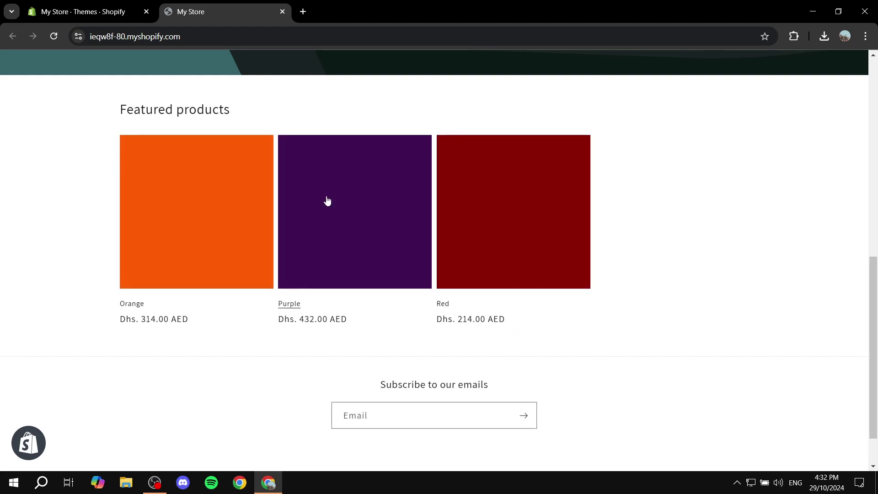
pyautogui.scroll(10, 352, 235)
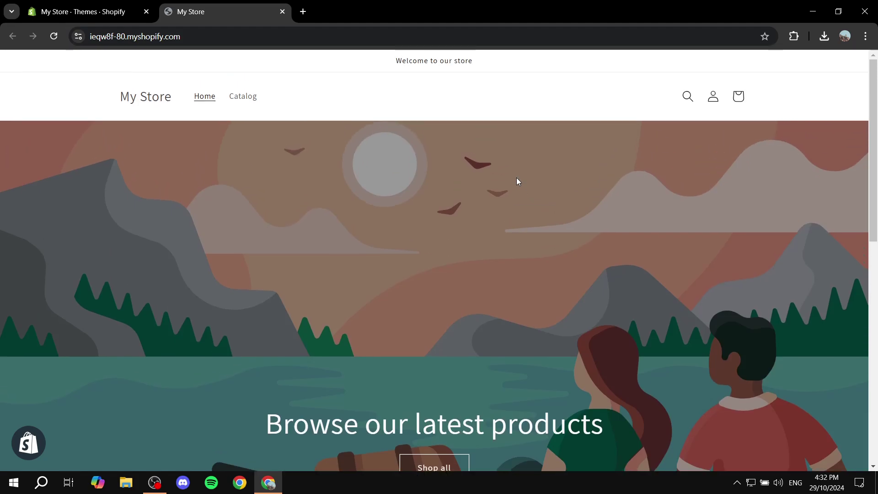
pyautogui.scroll(-7, 516, 178)
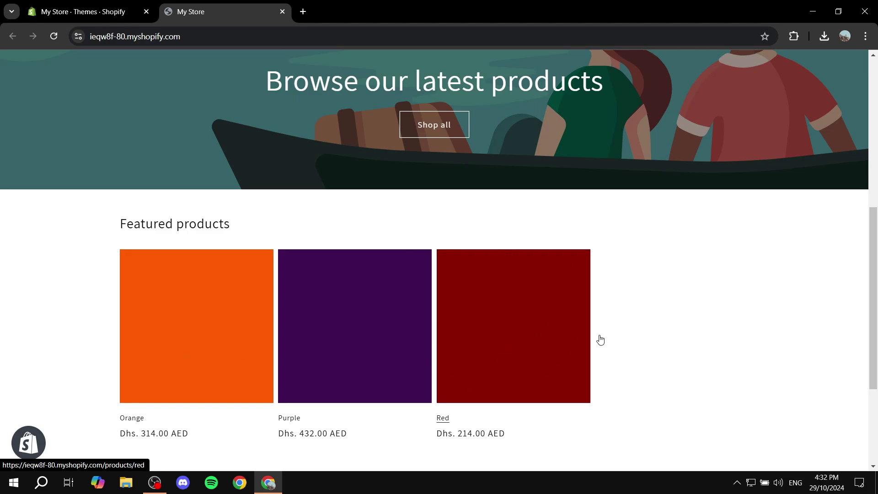
pyautogui.click(478, 327)
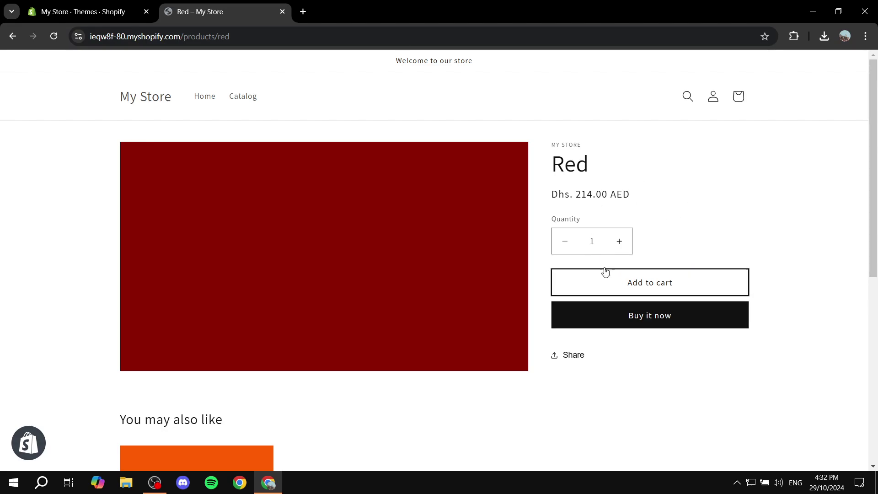
pyautogui.click(282, 12)
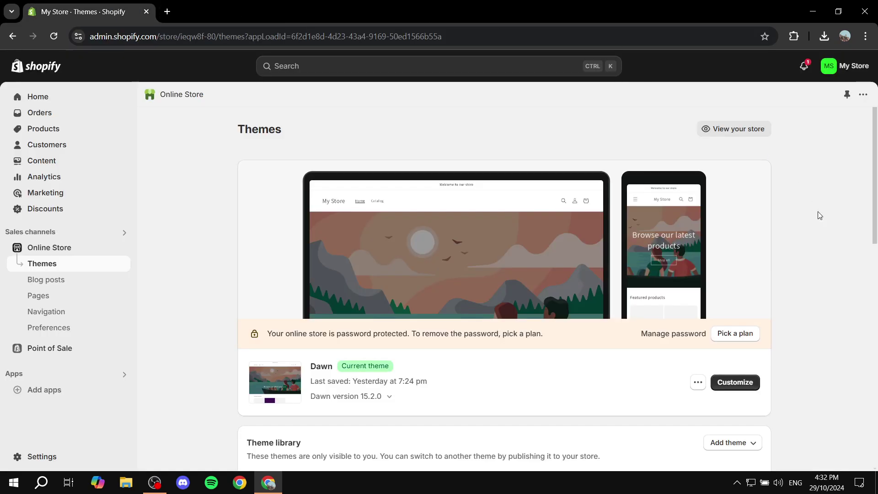
# Step: Start a new product from Products and title it Tutorial
pyautogui.click(51, 131)
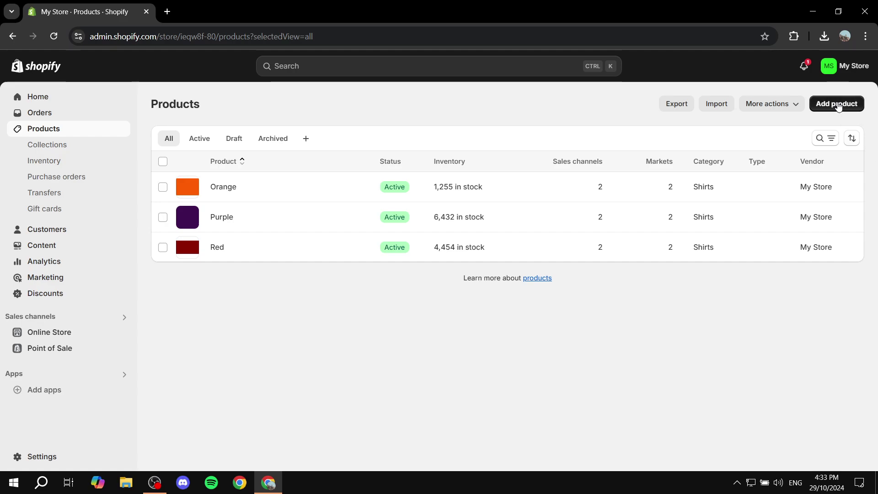
pyautogui.click(851, 103)
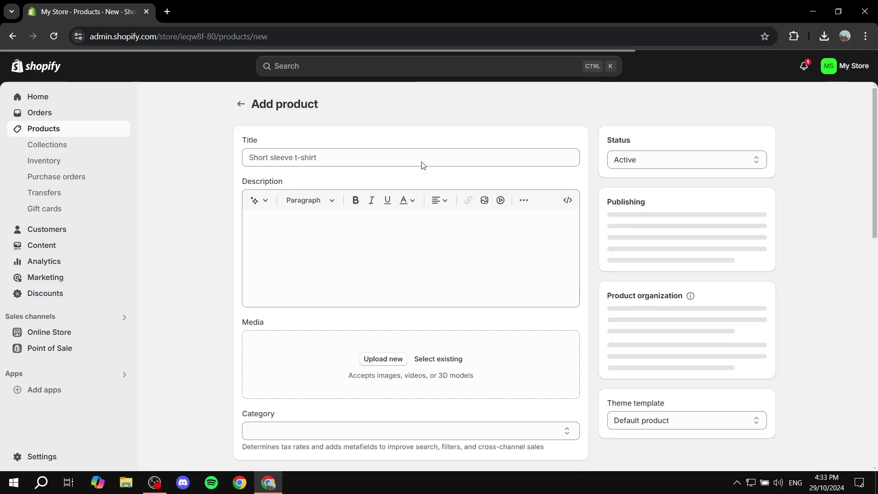
pyautogui.click(422, 162)
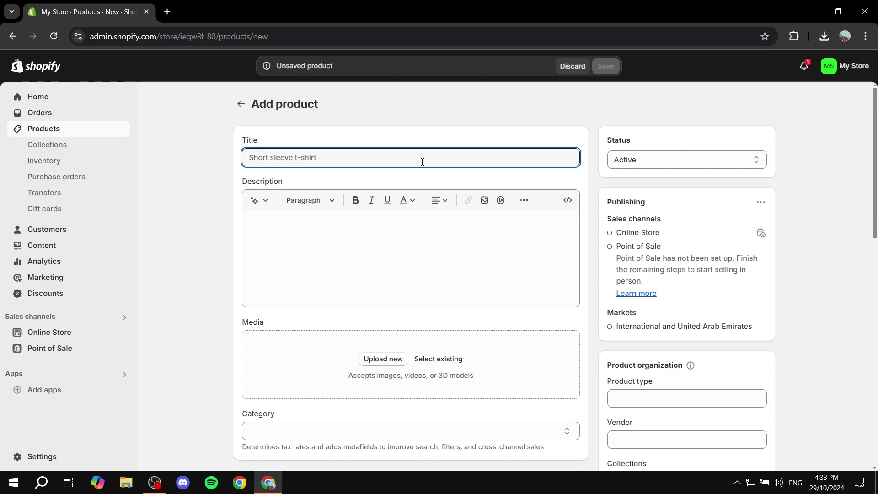
pyautogui.write('E')
pyautogui.press('BackSpace')
pyautogui.write('Tutorial')
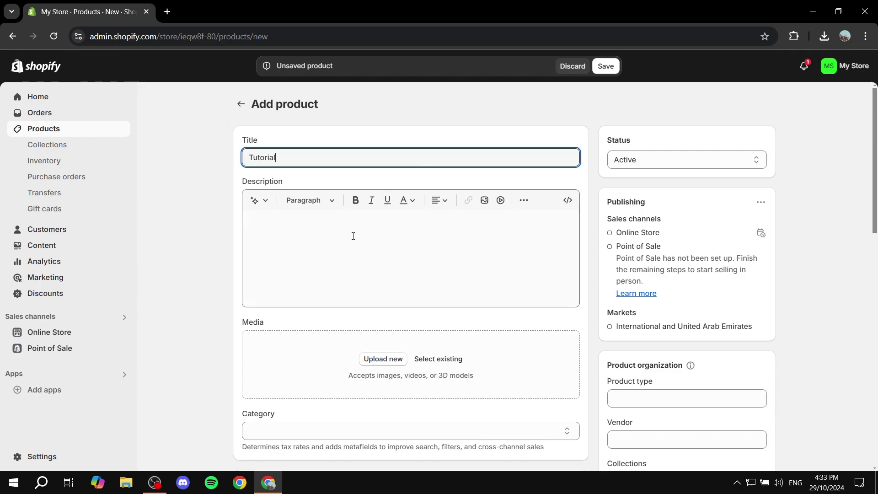
# Step: Move past the description and bring up the file chooser for product media
pyautogui.click(352, 236)
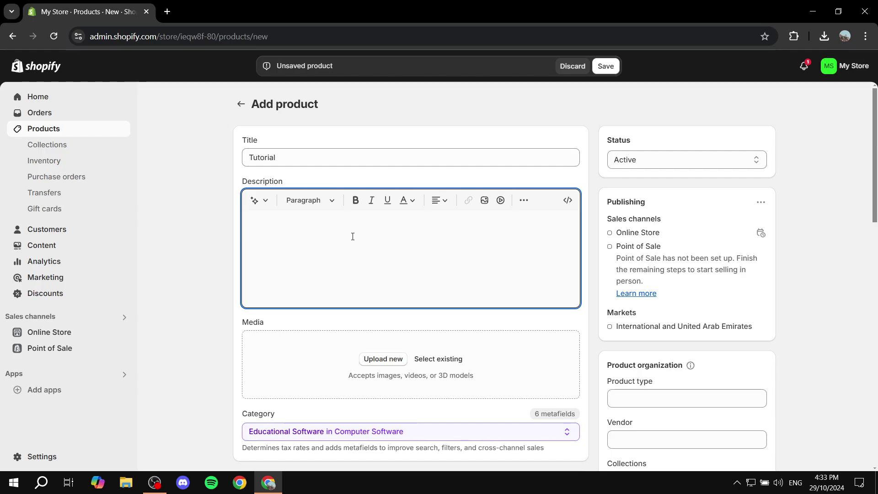
pyautogui.scroll(-1, 347, 211)
pyautogui.moveTo(238, 270); pyautogui.dragTo(298, 265)
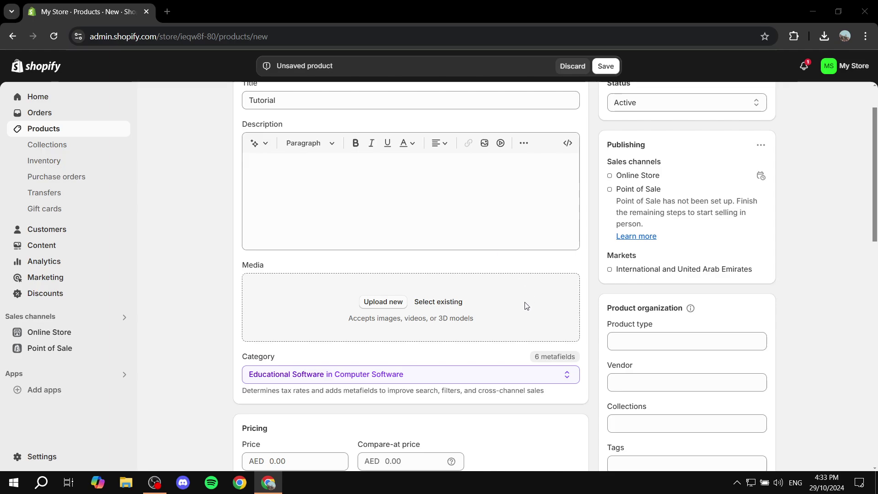
pyautogui.click(530, 296)
# Step: Add Tutorial WBG.png as the product image and enter a price of AED 157.00
pyautogui.scroll(-1, 367, 204)
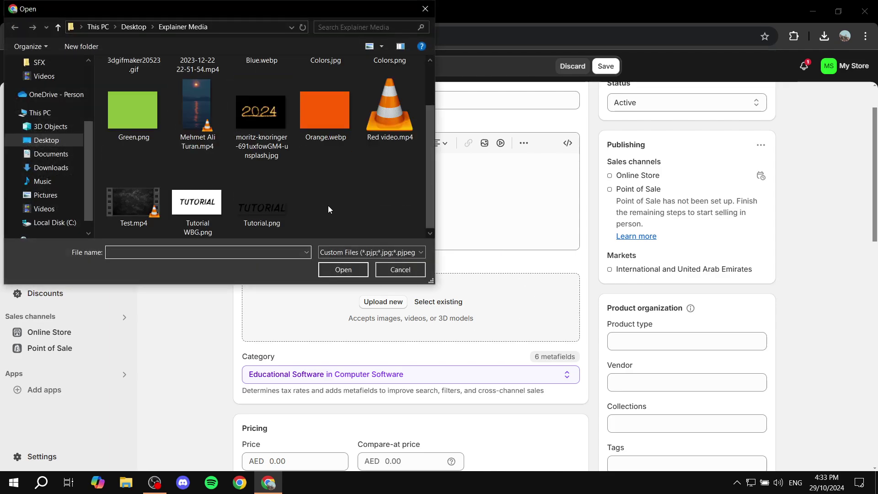
pyautogui.doubleClick(197, 204)
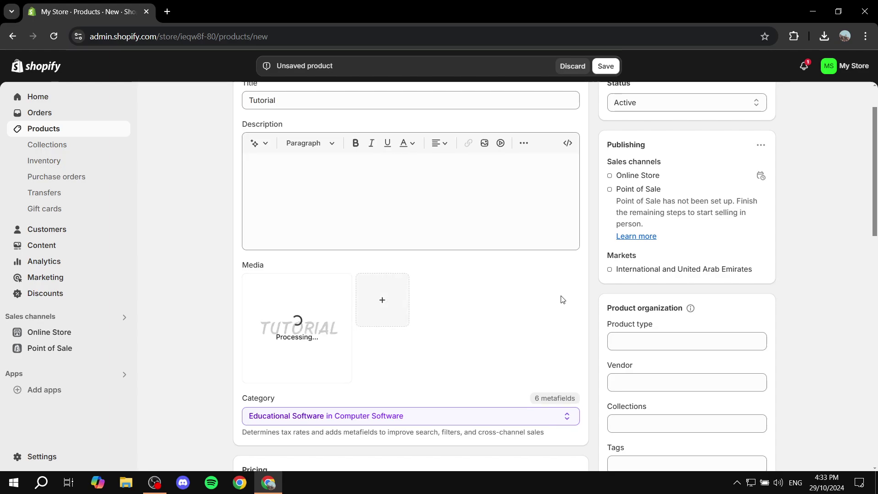
pyautogui.scroll(-4, 540, 290)
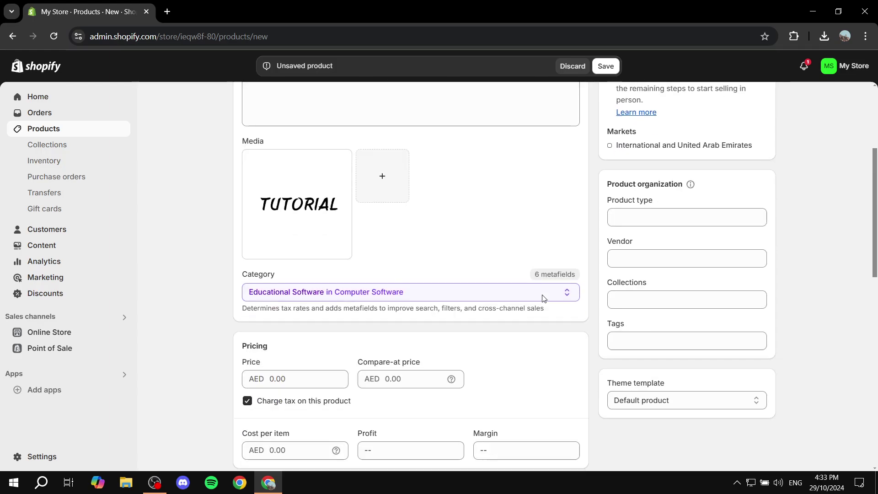
pyautogui.click(300, 332)
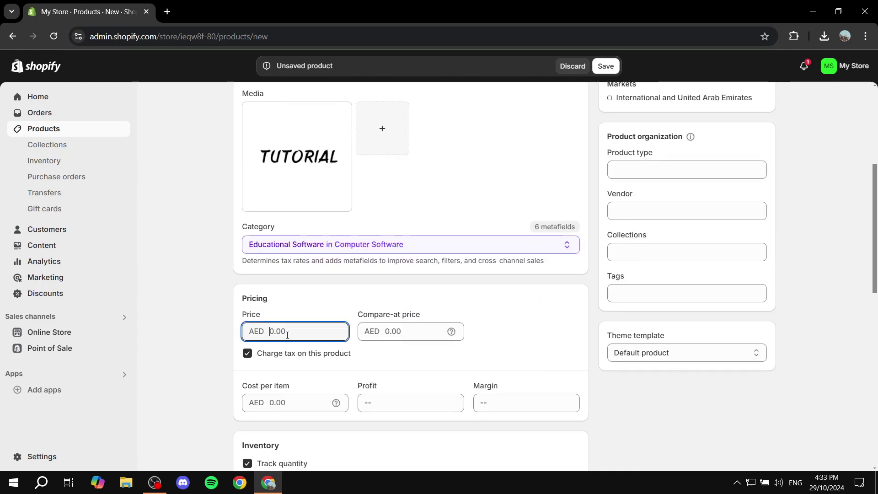
pyautogui.write('157')
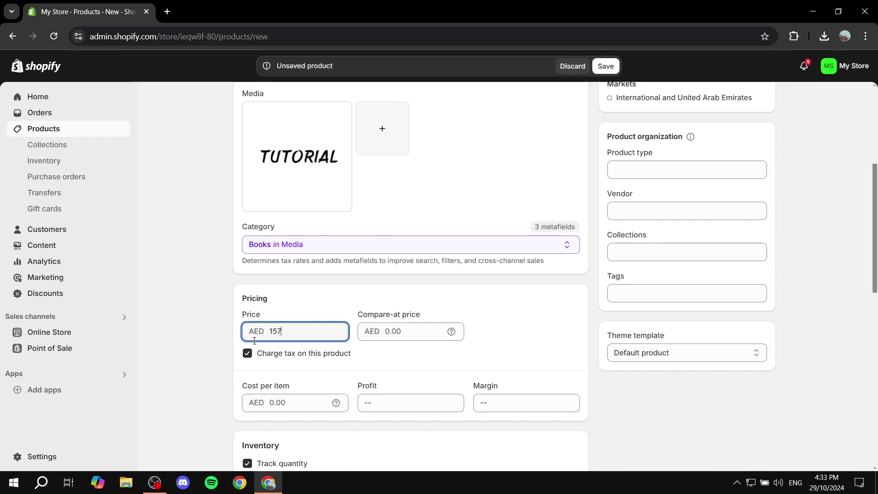
# Step: Set the Shop location stock quantity to 125 and review the form
pyautogui.scroll(-4, 454, 288)
pyautogui.click(549, 347)
pyautogui.write('125')
pyautogui.click(682, 301)
pyautogui.scroll(8, 682, 300)
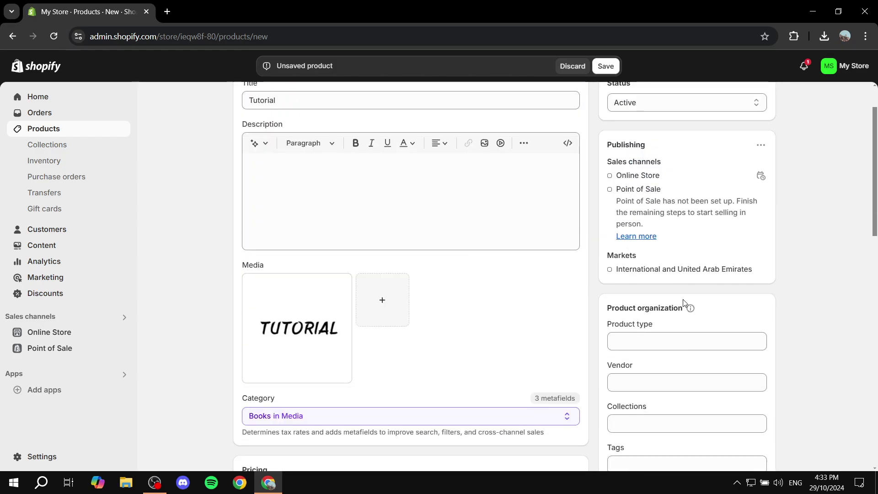
pyautogui.scroll(-4, 826, 252)
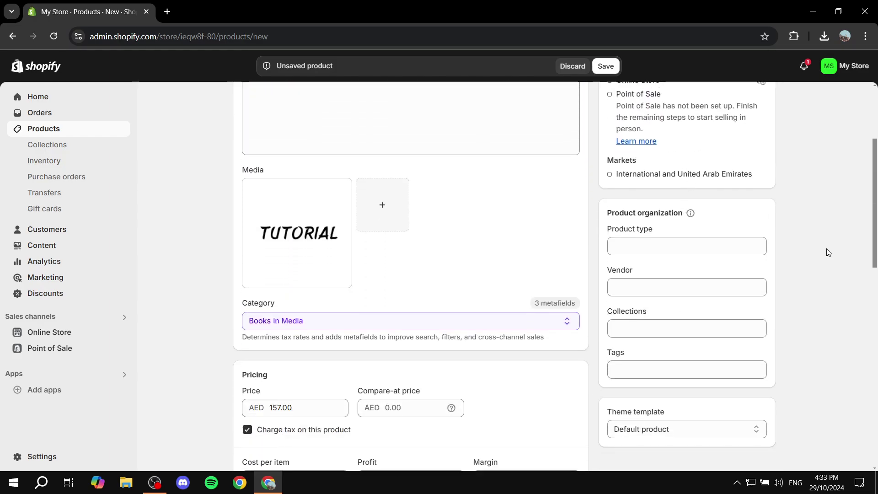
pyautogui.scroll(3, 827, 253)
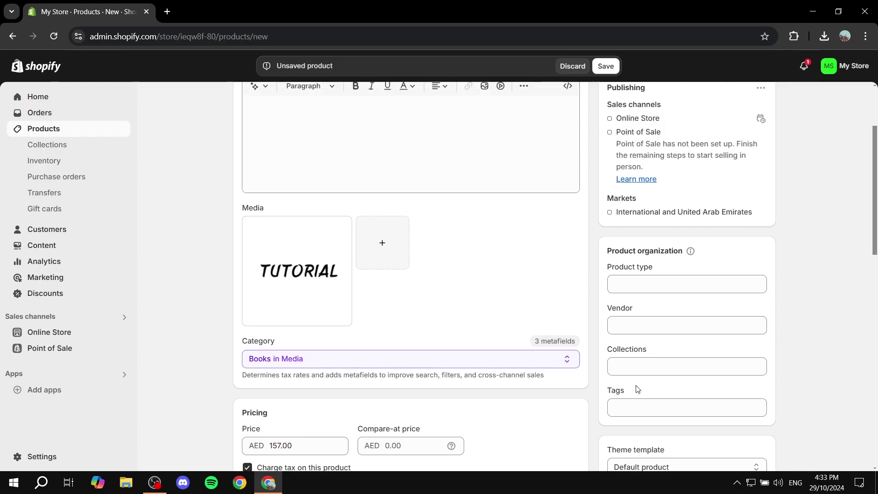
pyautogui.scroll(1, 788, 303)
pyautogui.scroll(-10, 789, 303)
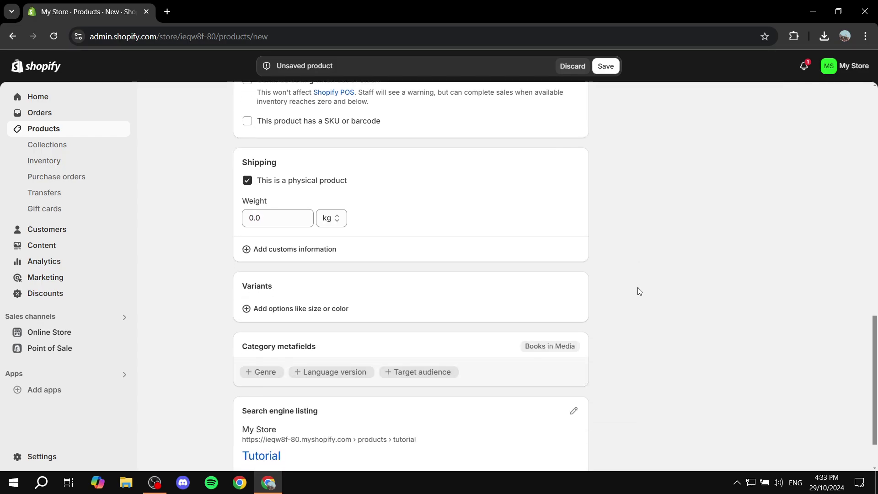
pyautogui.scroll(-1, 639, 291)
pyautogui.scroll(8, 638, 289)
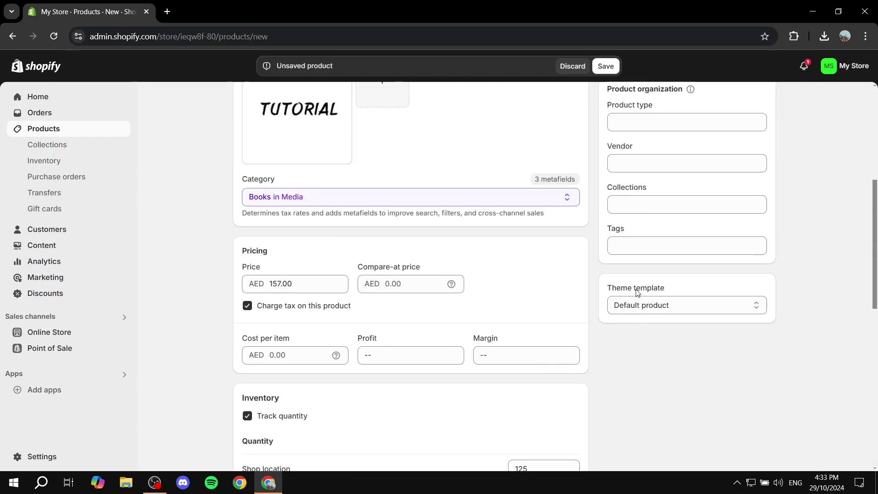
pyautogui.scroll(5, 635, 292)
# Step: Review the Tutorial product form and save it as an active product
pyautogui.click(314, 226)
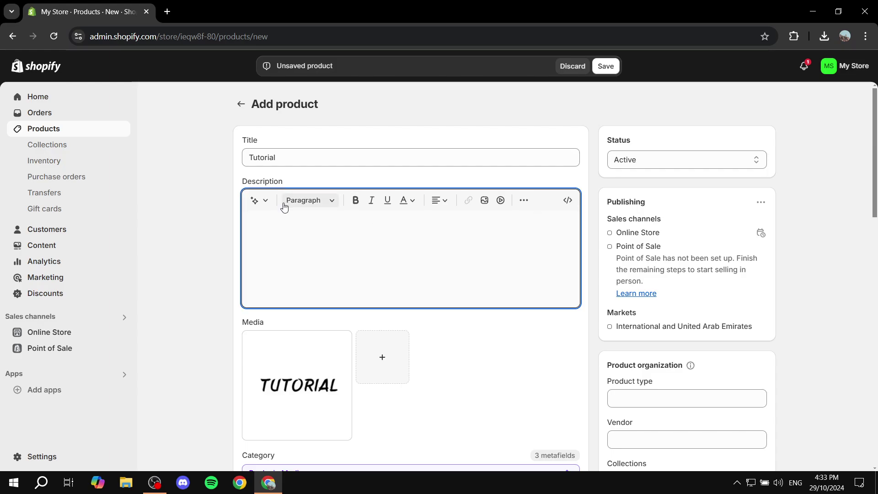
pyautogui.moveTo(241, 184); pyautogui.dragTo(308, 182)
pyautogui.click(316, 183)
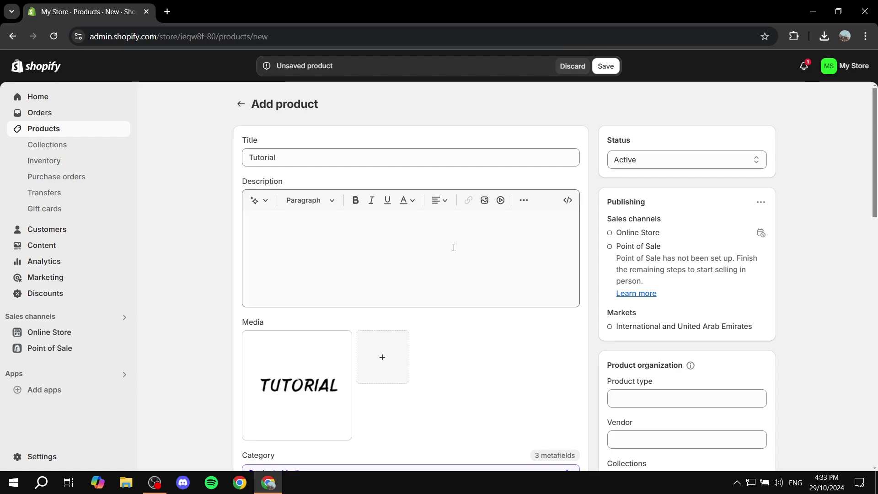
pyautogui.scroll(-10, 866, 240)
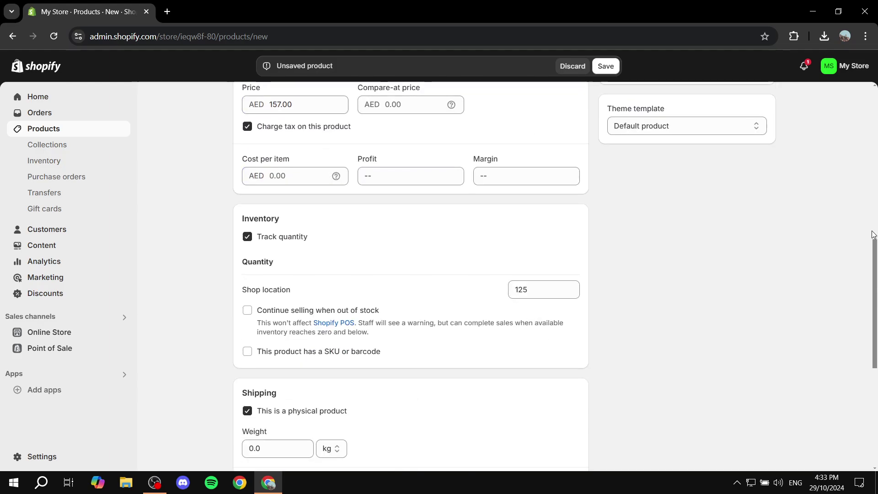
pyautogui.scroll(3, 698, 231)
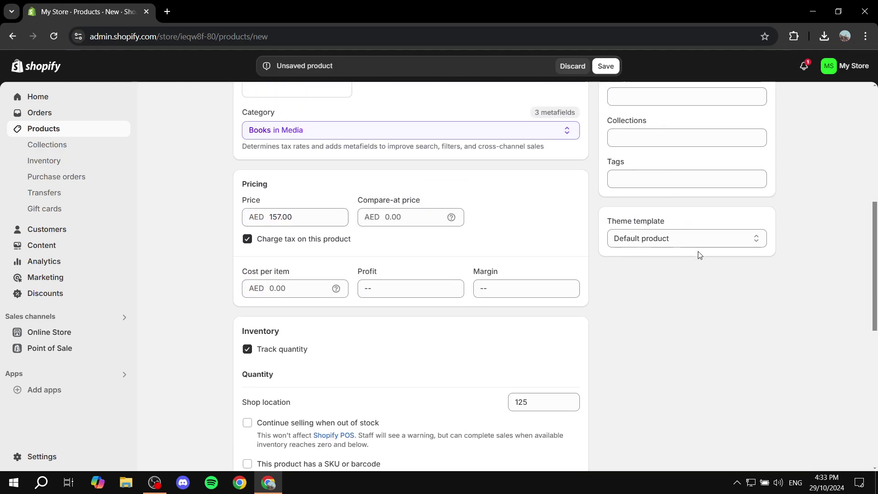
pyautogui.scroll(-9, 695, 338)
pyautogui.scroll(18, 635, 353)
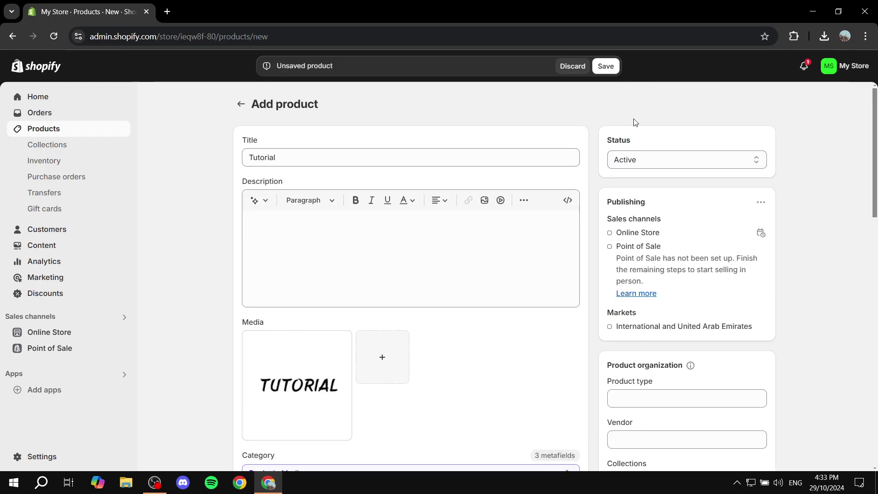
pyautogui.click(605, 67)
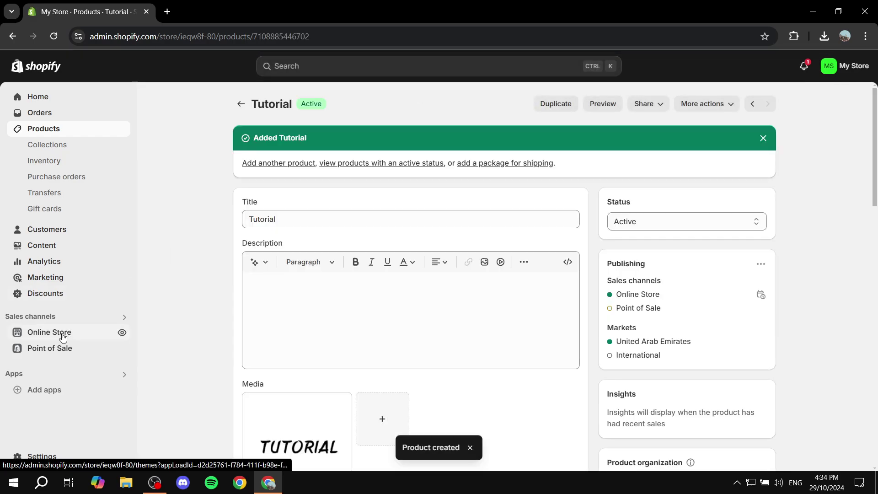
pyautogui.click(56, 332)
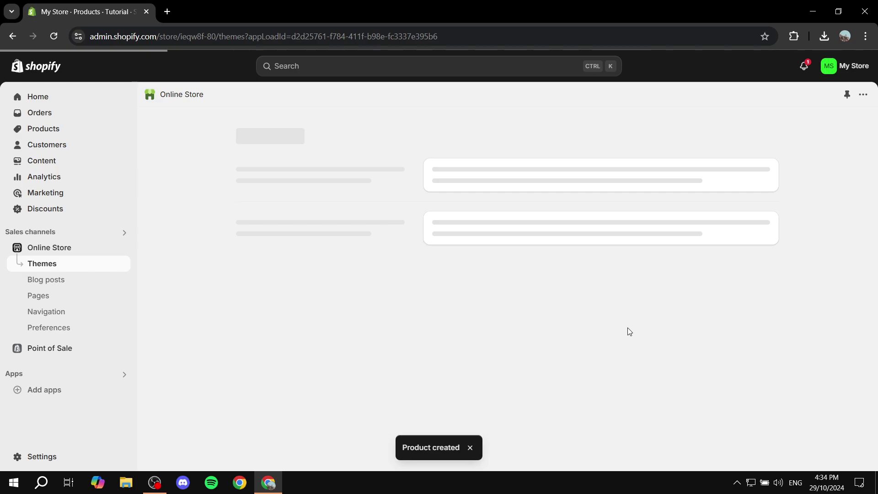
# Step: Customize the Dawn theme and check Tutorial at Dhs. 157.00 AED among Featured products
pyautogui.click(733, 383)
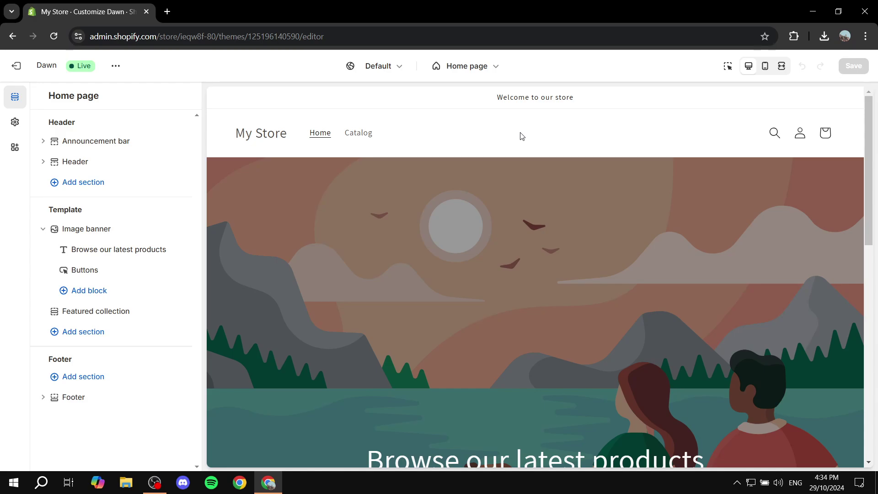
pyautogui.scroll(-8, 519, 137)
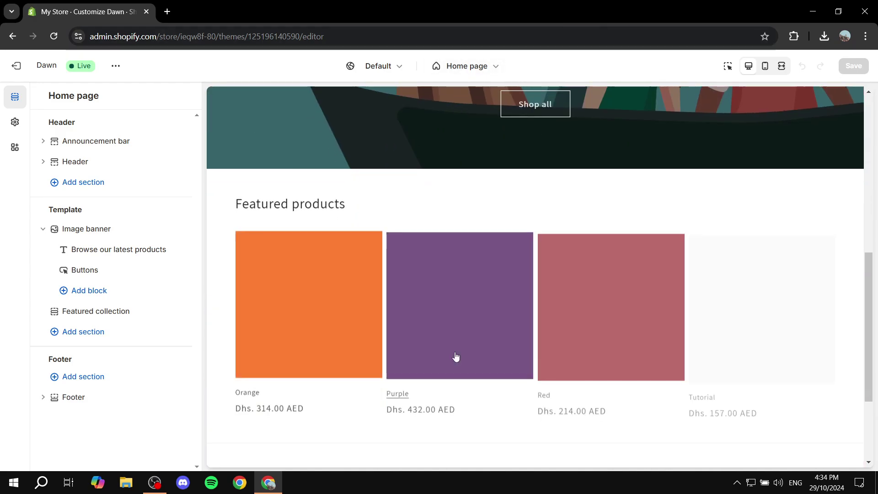
pyautogui.scroll(8, 666, 304)
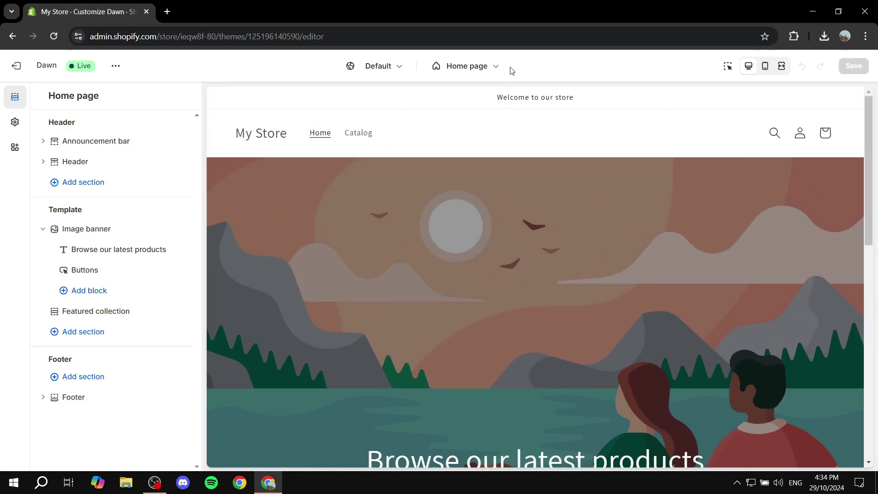
# Step: Switch the editor to the Default product template, then reopen the product templates list
pyautogui.click(496, 65)
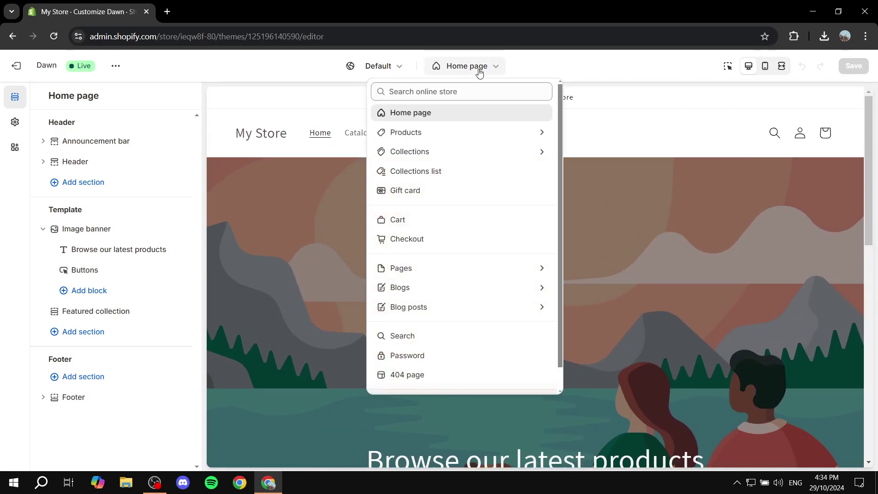
pyautogui.click(433, 139)
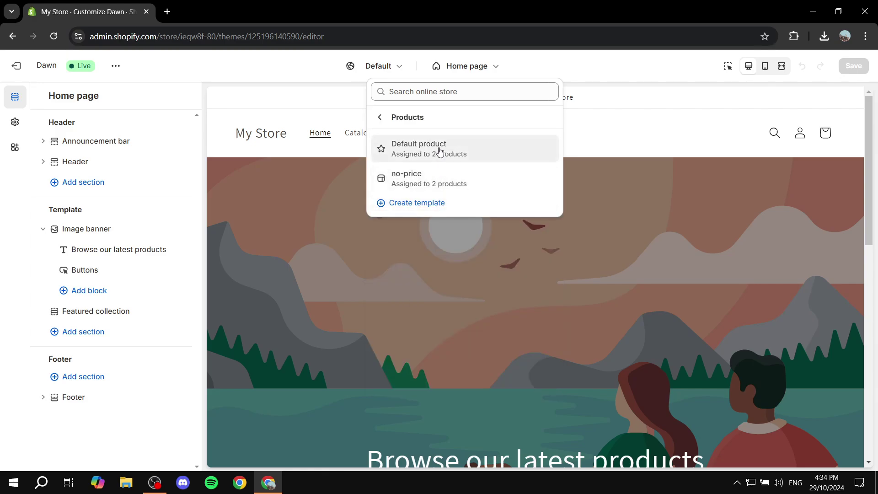
pyautogui.click(414, 151)
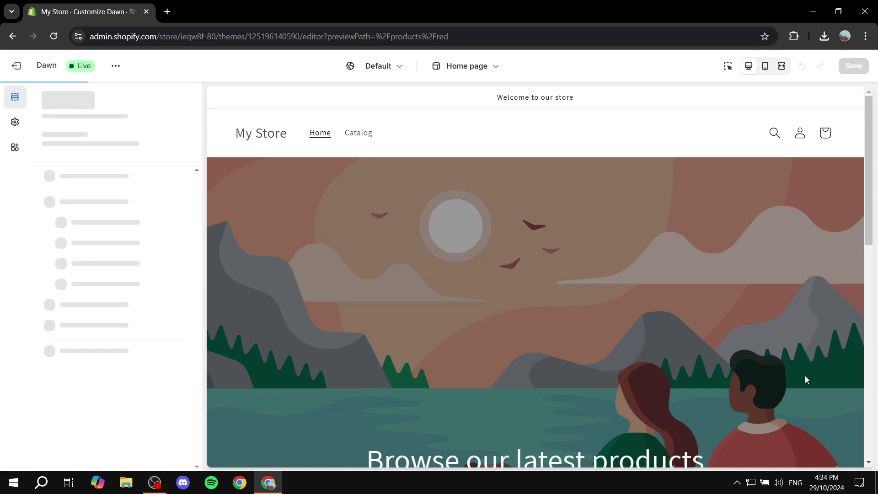
pyautogui.scroll(-3, 708, 279)
pyautogui.scroll(3, 708, 280)
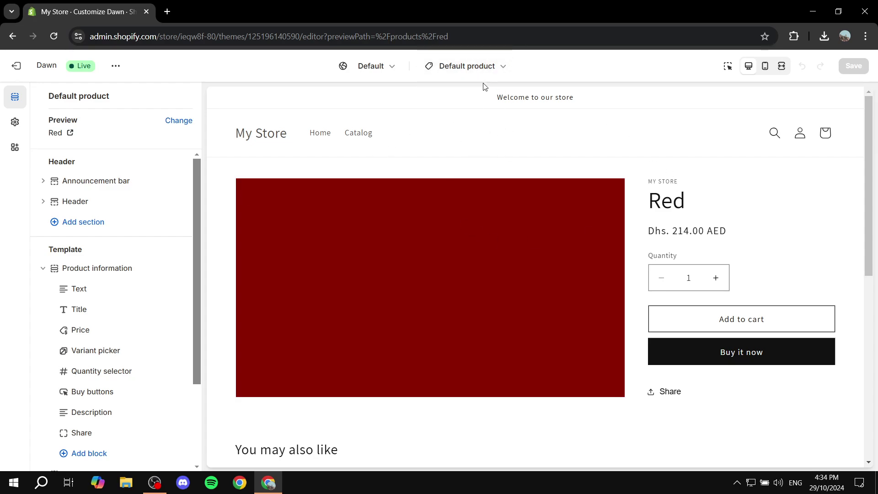
pyautogui.click(474, 73)
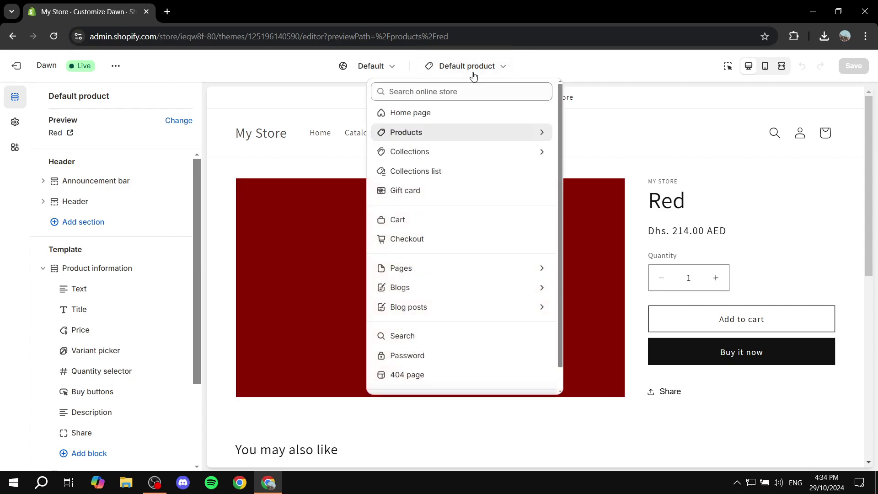
pyautogui.click(501, 132)
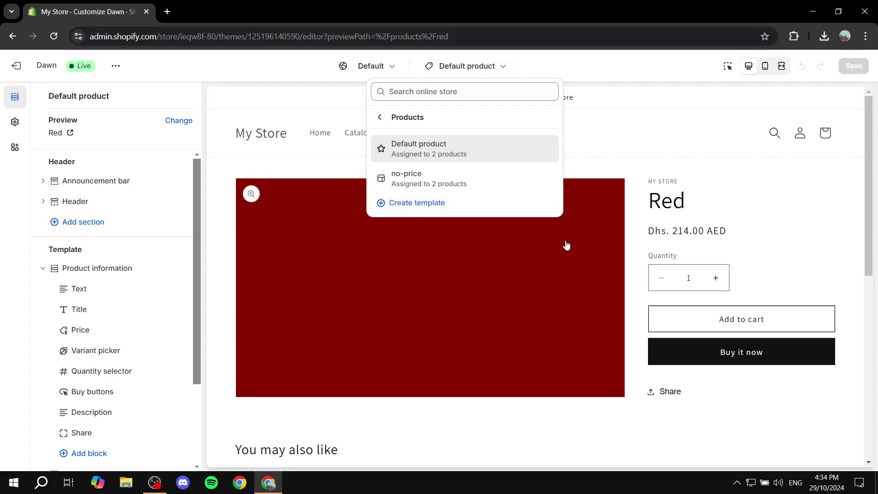
# Step: Create a product template named coming-soon based on Default product
pyautogui.click(417, 203)
pyautogui.click(448, 257)
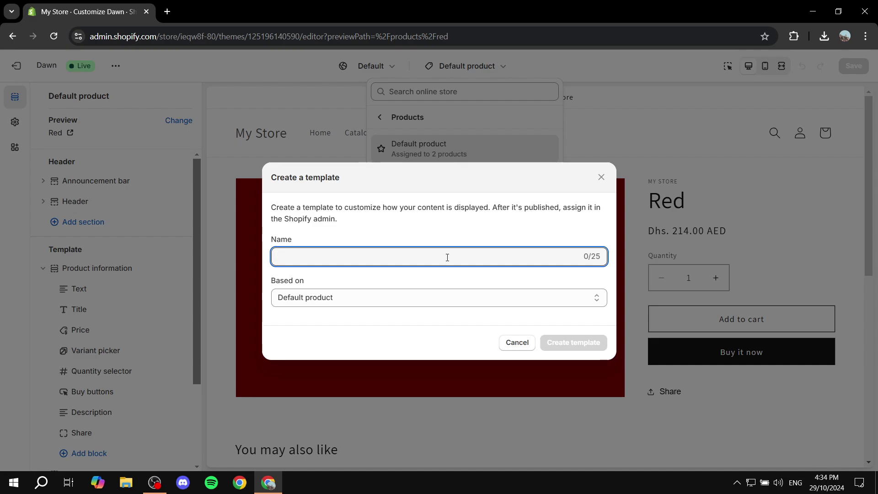
pyautogui.write('Coming Soon')
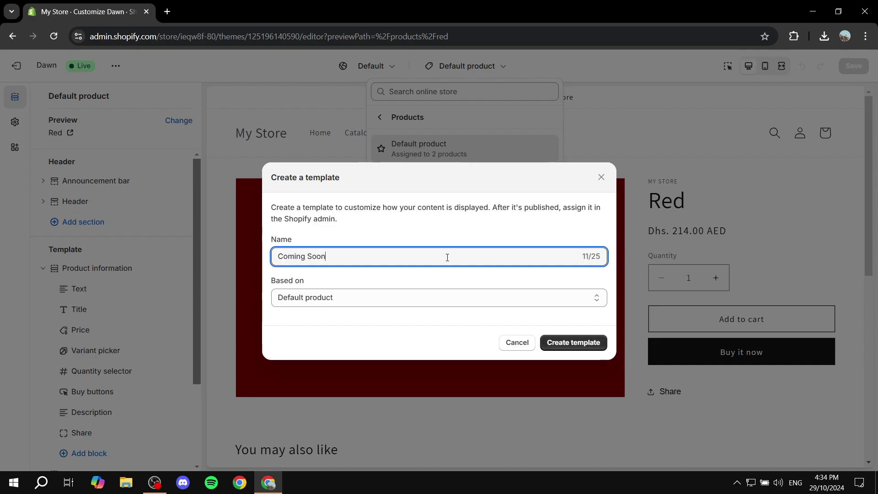
pyautogui.moveTo(269, 283); pyautogui.dragTo(324, 286)
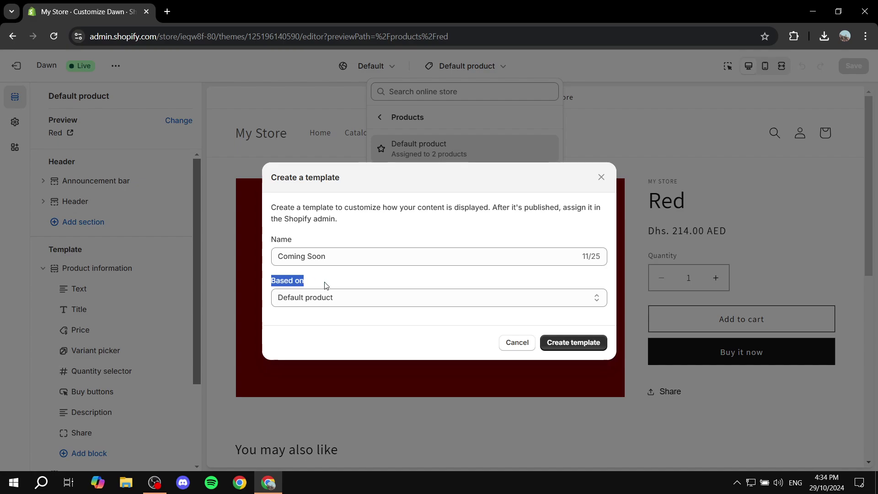
pyautogui.click(591, 343)
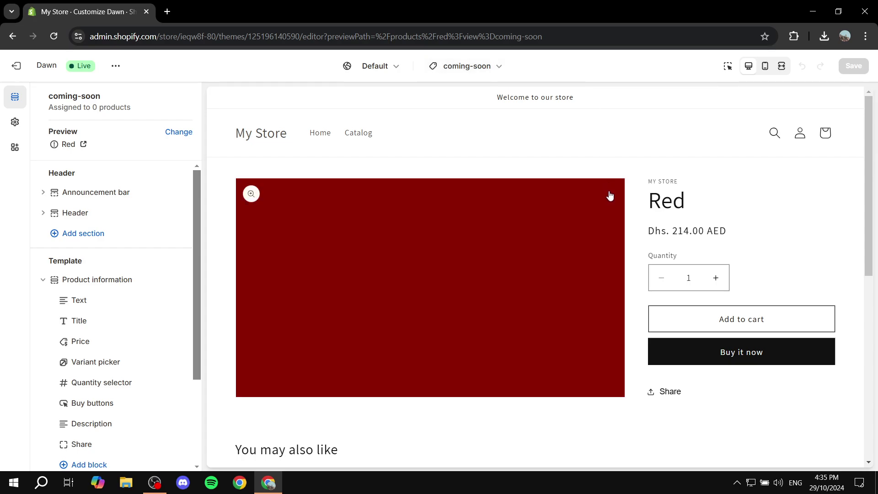
# Step: Hide the Price and Variant picker blocks and delete the Quantity selector and Buy buttons blocks
pyautogui.moveTo(127, 320)
pyautogui.moveTo(101, 345)
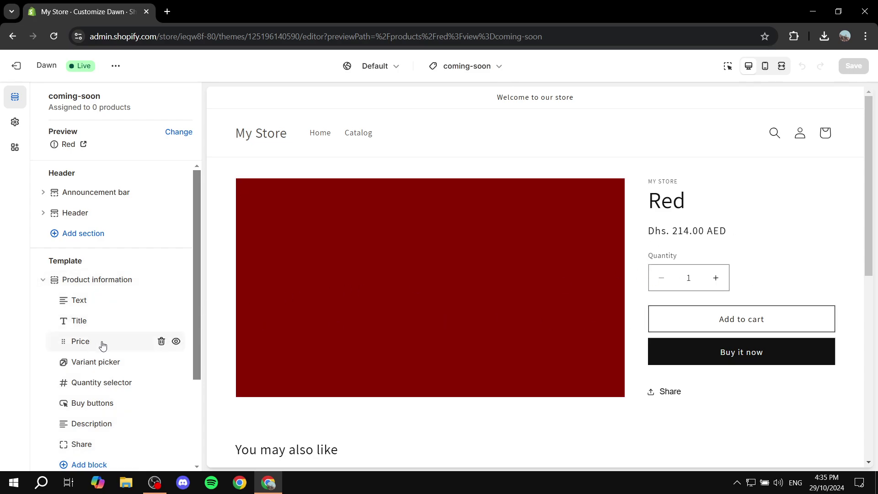
pyautogui.click(177, 343)
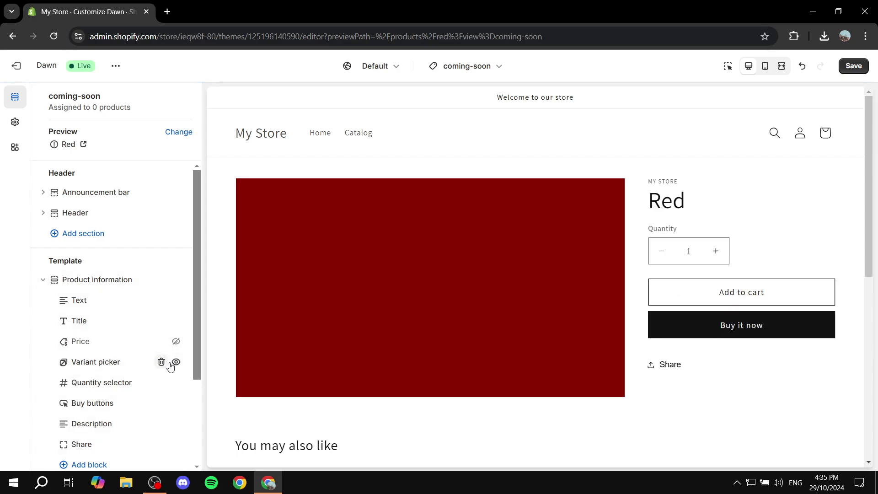
pyautogui.click(175, 363)
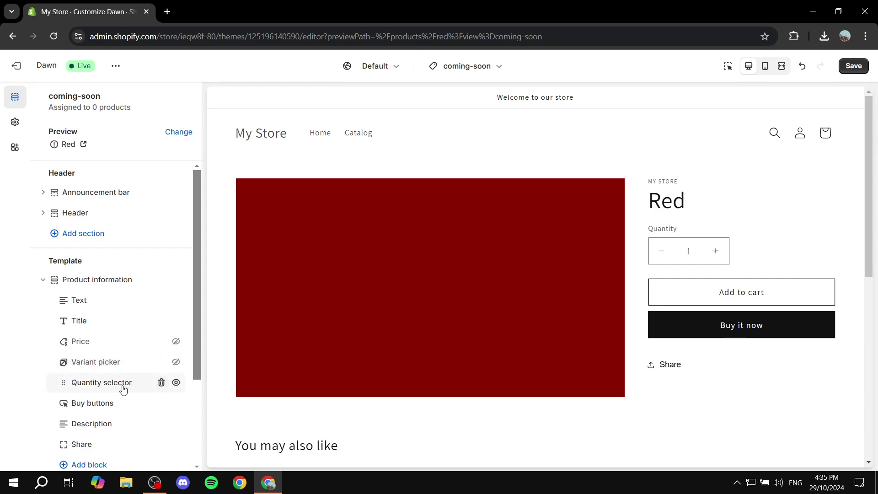
pyautogui.click(179, 386)
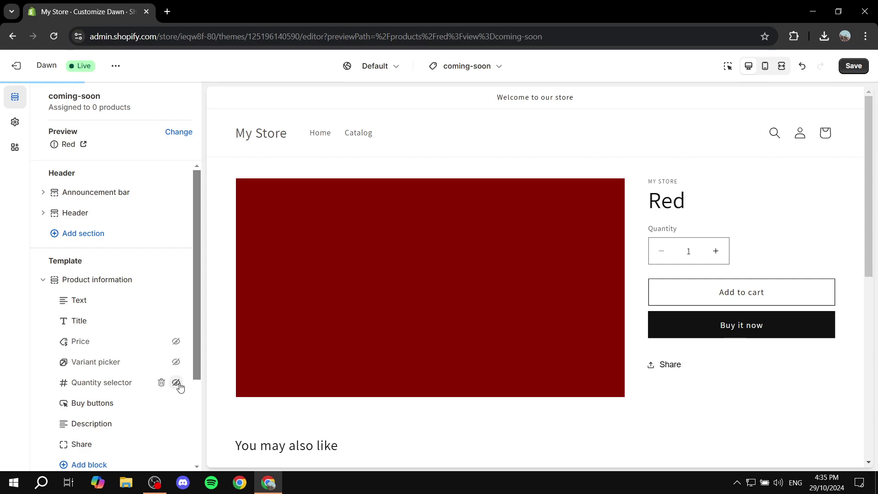
pyautogui.click(161, 386)
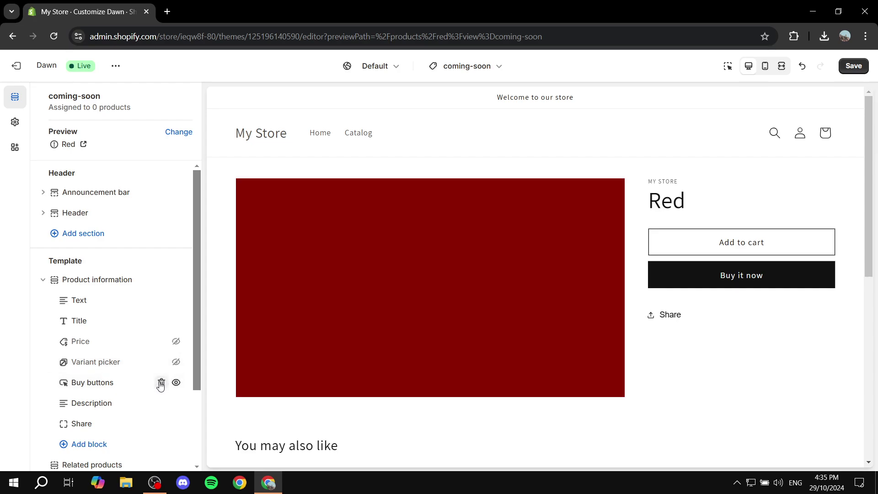
pyautogui.click(161, 383)
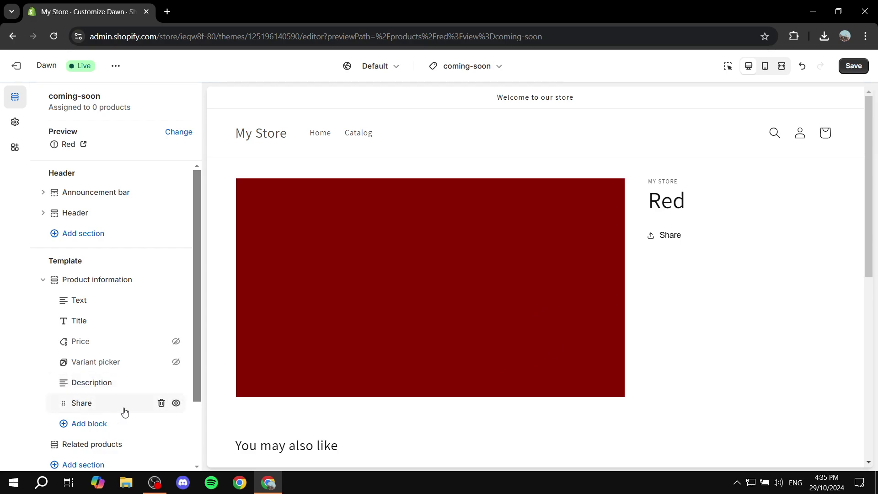
pyautogui.moveTo(126, 412); pyautogui.dragTo(81, 373)
# Step: Add a Text block under Title reading 'Coming Soon! Expect it 2025'
pyautogui.scroll(-1, 129, 356)
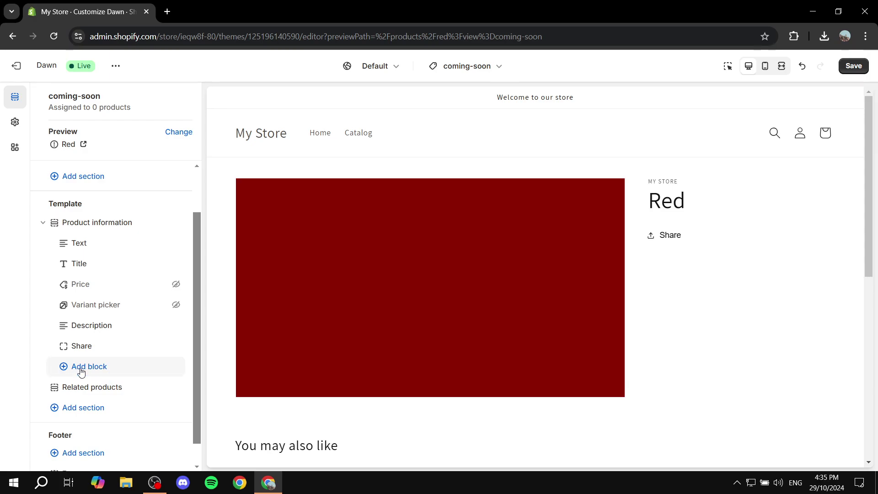
pyautogui.click(81, 371)
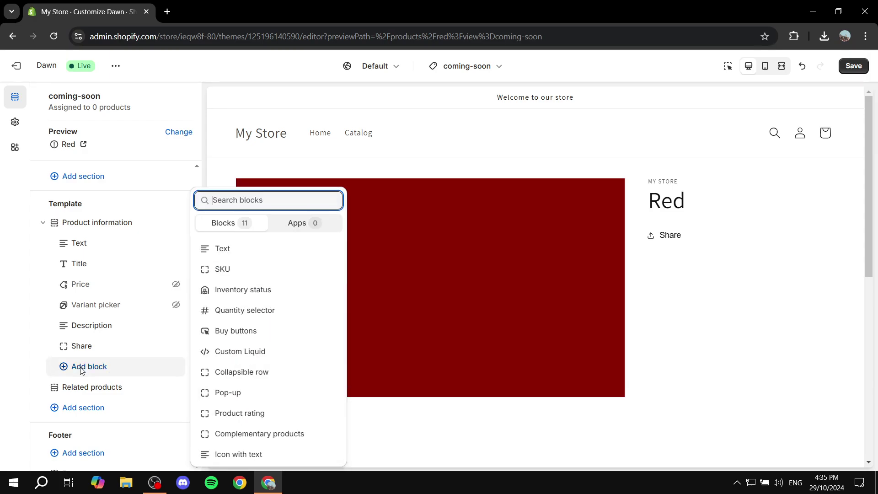
pyautogui.click(241, 252)
pyautogui.moveTo(125, 368); pyautogui.dragTo(64, 281)
pyautogui.click(61, 285)
pyautogui.click(132, 170)
pyautogui.hotkey('ctrl', 'a')
pyautogui.press('BackSpace')
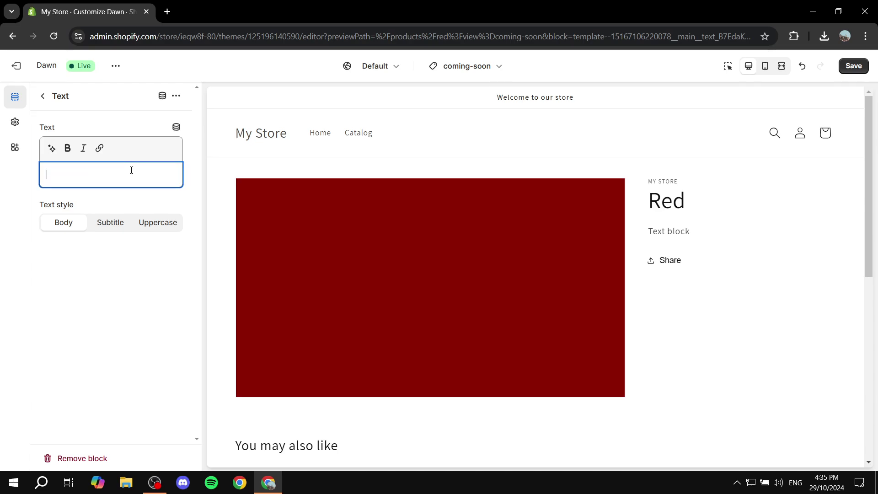
pyautogui.write('Coming Soon! E')
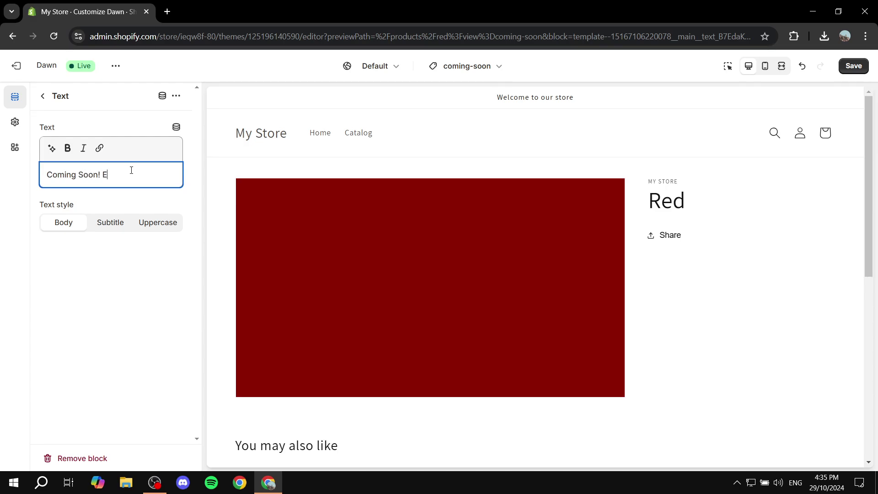
pyautogui.write('xpect it 2025')
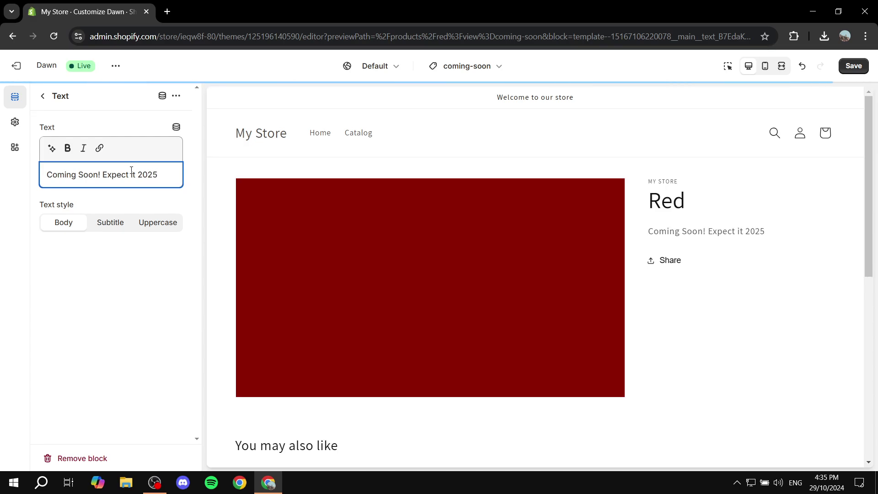
# Step: Make the coming soon text bold with the Subtitle text style
pyautogui.hotkey('ctrl', 'a')
pyautogui.click(67, 148)
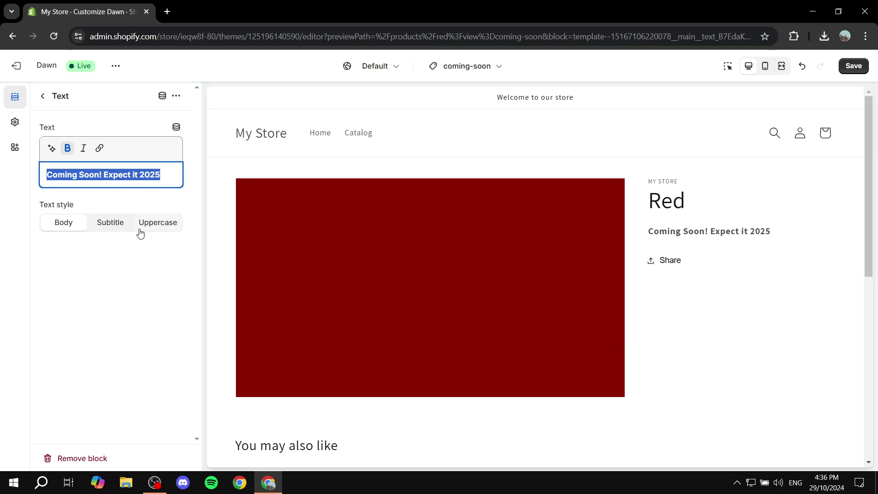
pyautogui.click(160, 227)
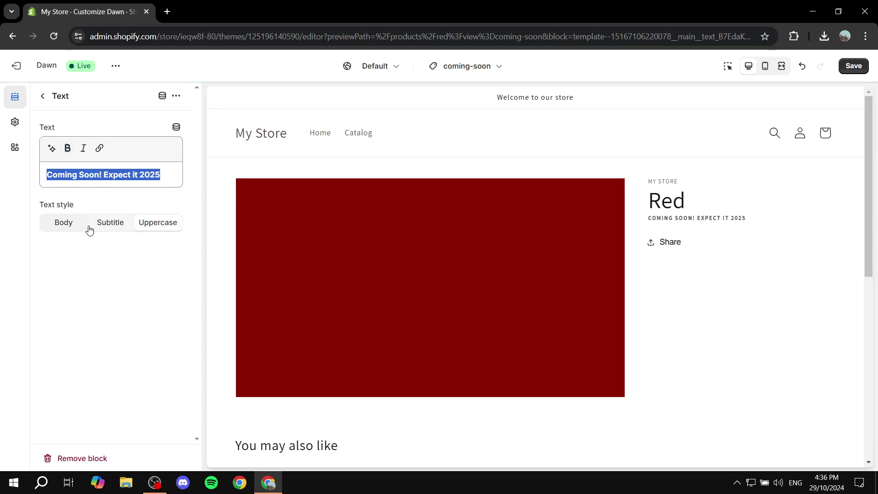
pyautogui.click(67, 228)
pyautogui.click(108, 226)
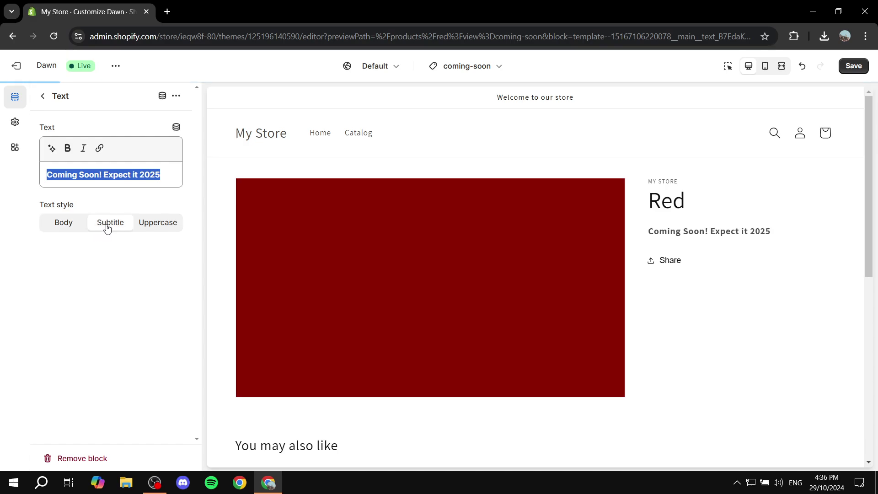
pyautogui.click(81, 294)
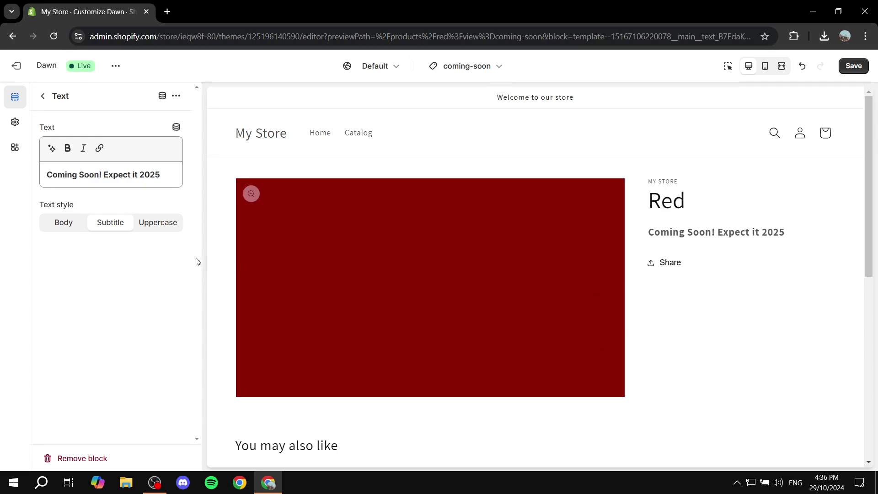
pyautogui.click(43, 97)
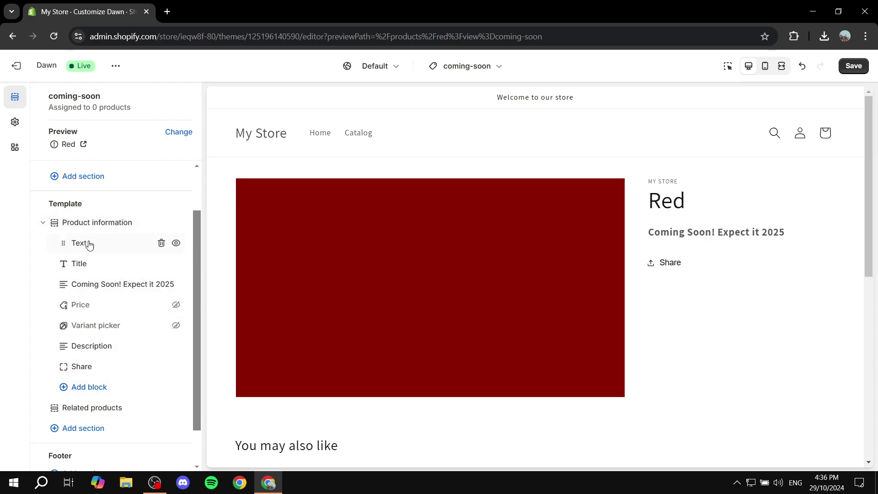
# Step: Save the coming-soon template changes and exit the Dawn editor to Online Store Themes
pyautogui.moveTo(104, 240); pyautogui.dragTo(105, 249)
pyautogui.click(101, 265)
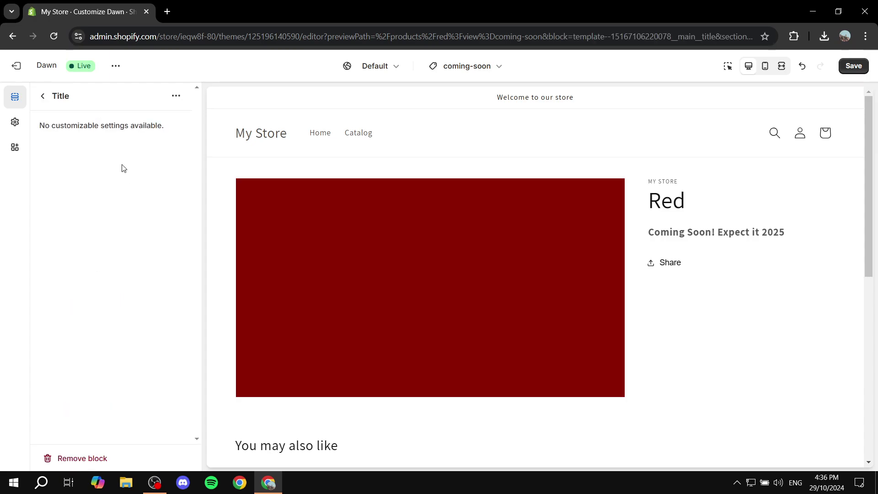
pyautogui.click(45, 98)
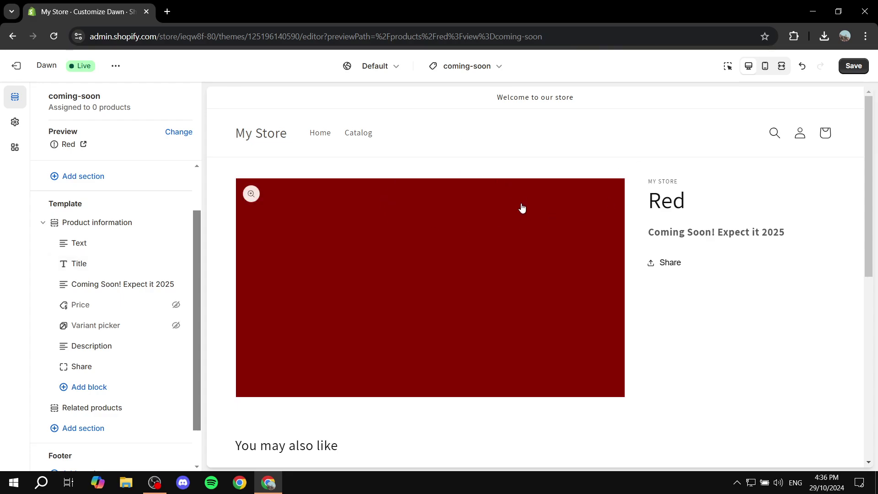
pyautogui.doubleClick(665, 202)
pyautogui.click(851, 72)
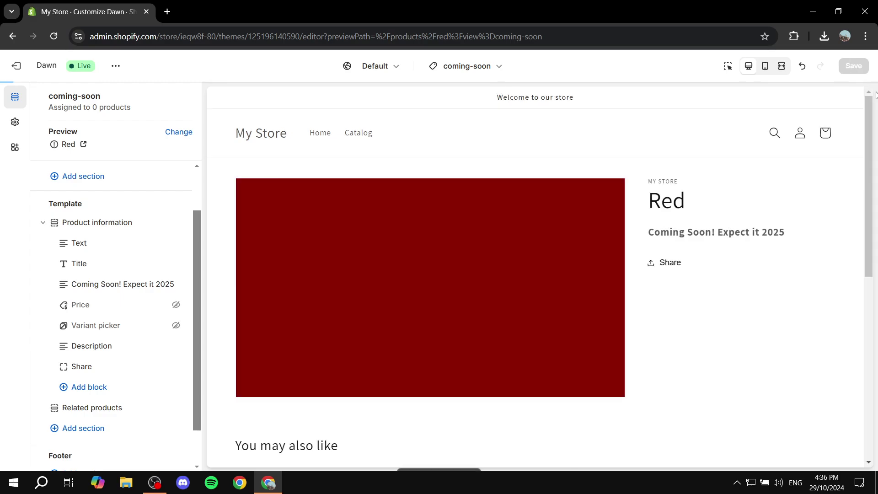
pyautogui.click(19, 66)
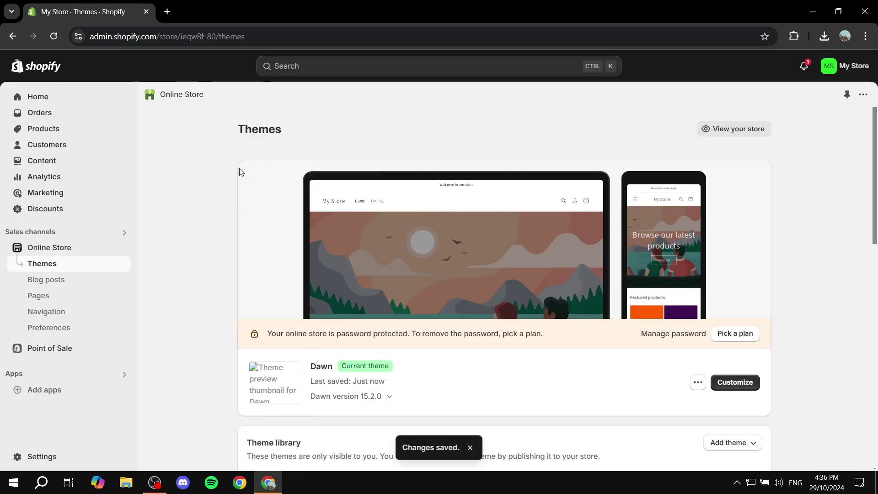
# Step: Set the Tutorial product's theme template to coming-soon and save the product
pyautogui.click(41, 131)
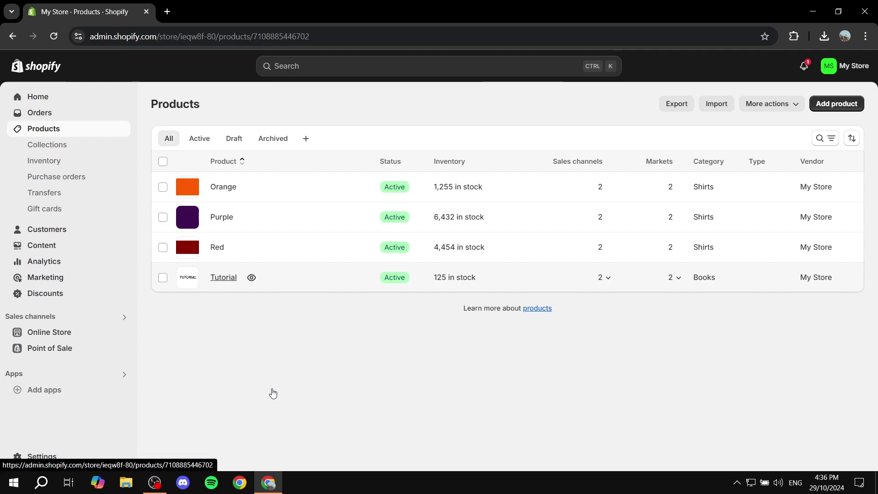
pyautogui.scroll(-9, 637, 364)
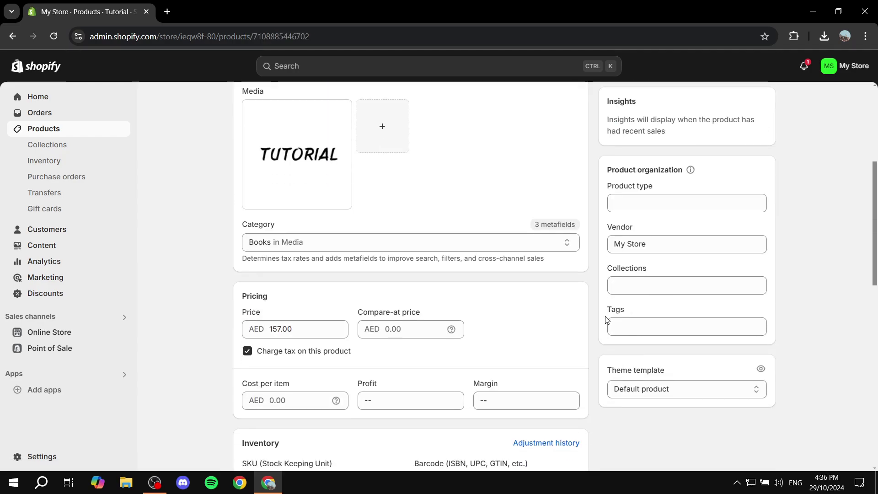
pyautogui.scroll(4, 640, 275)
pyautogui.moveTo(606, 318); pyautogui.dragTo(683, 315)
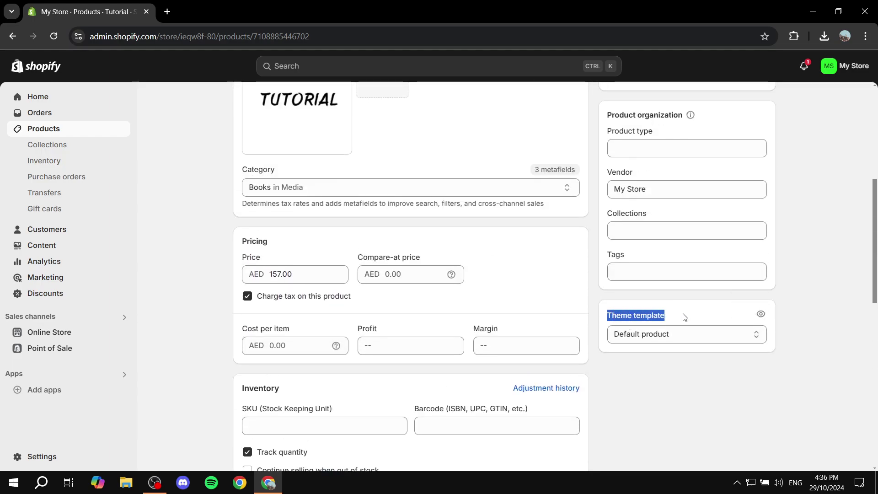
pyautogui.click(705, 334)
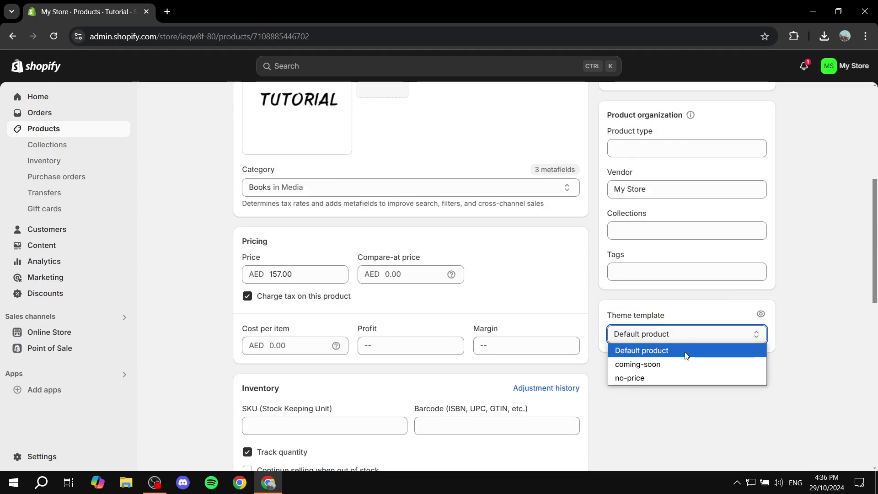
pyautogui.click(680, 369)
pyautogui.hotkey('ctrl', 's')
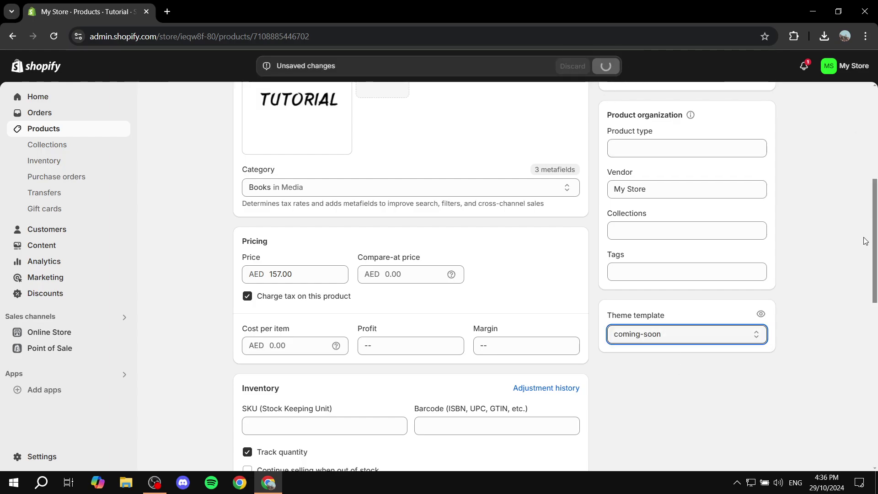
pyautogui.scroll(6, 712, 337)
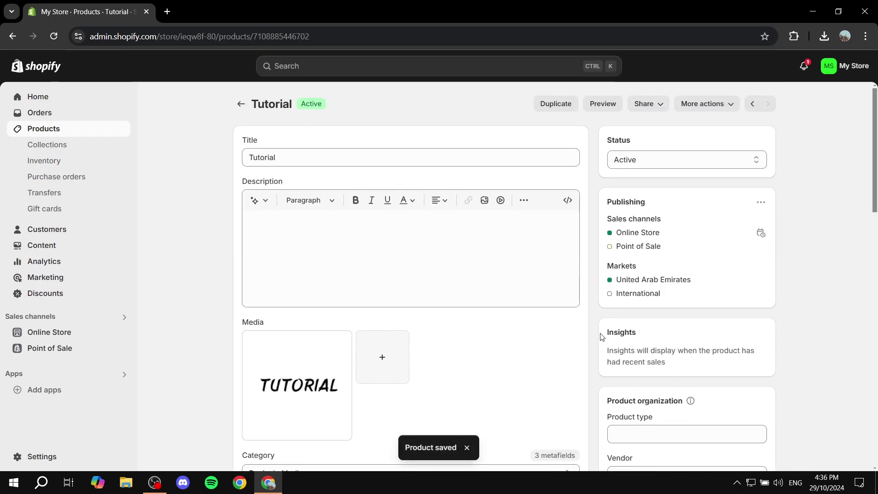
pyautogui.click(59, 336)
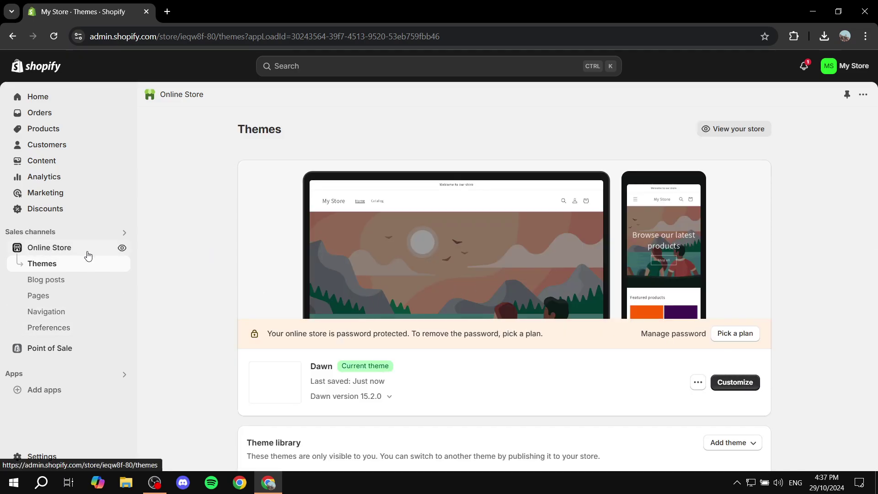
# Step: View the live storefront and open the Tutorial product from Featured products
pyautogui.click(742, 383)
pyautogui.click(13, 36)
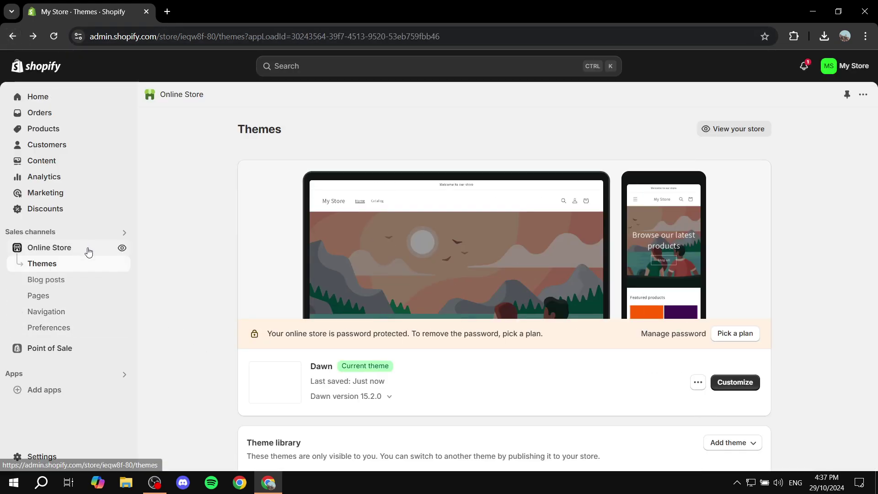
pyautogui.click(122, 248)
pyautogui.scroll(-10, 574, 337)
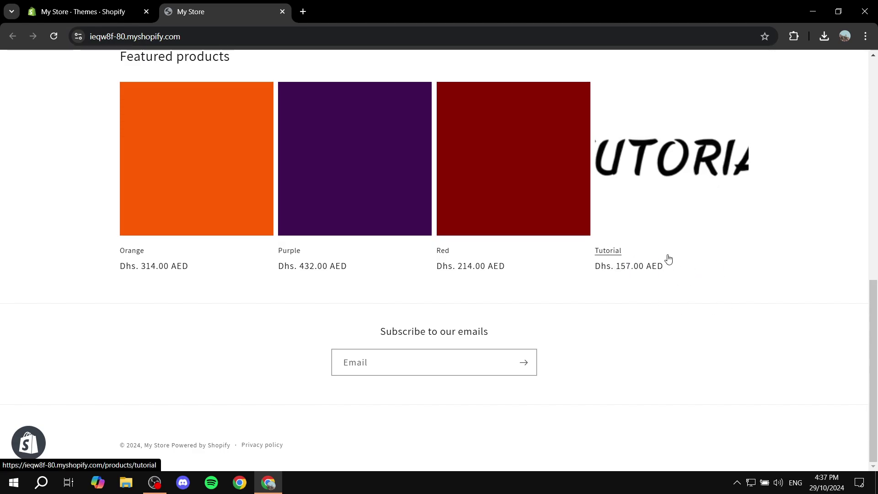
pyautogui.scroll(2, 660, 234)
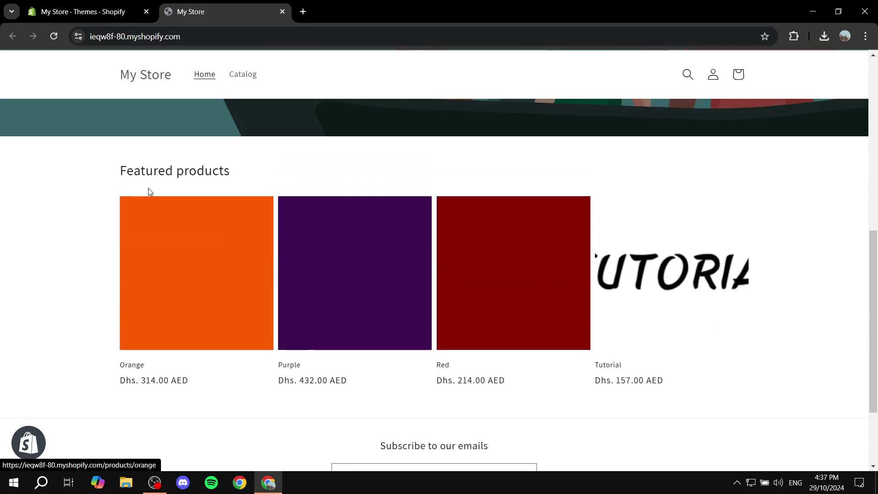
pyautogui.tripleClick(249, 177)
pyautogui.click(258, 175)
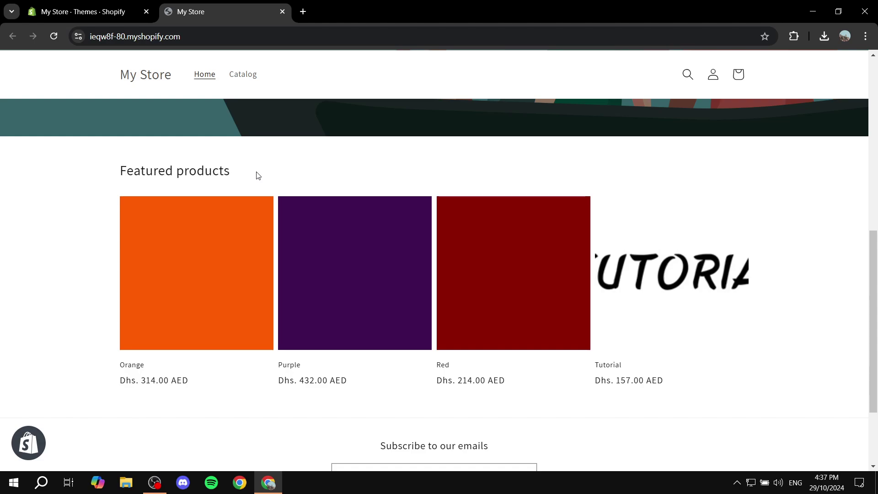
pyautogui.click(658, 292)
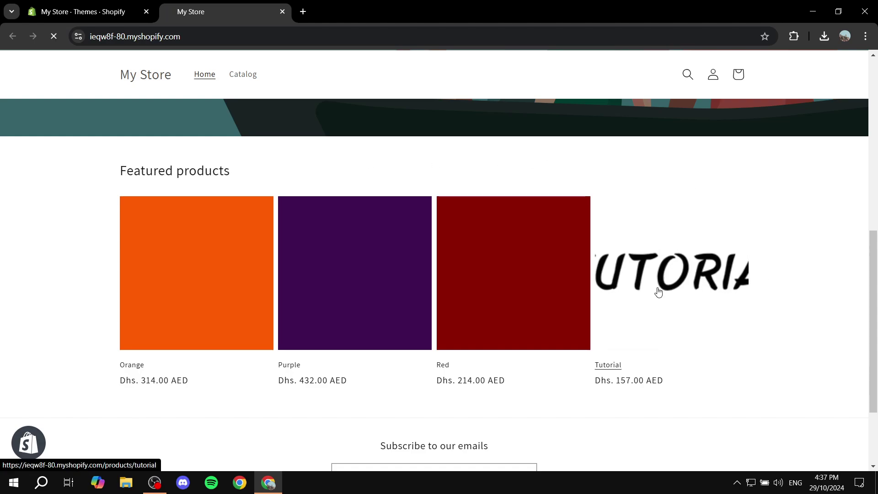